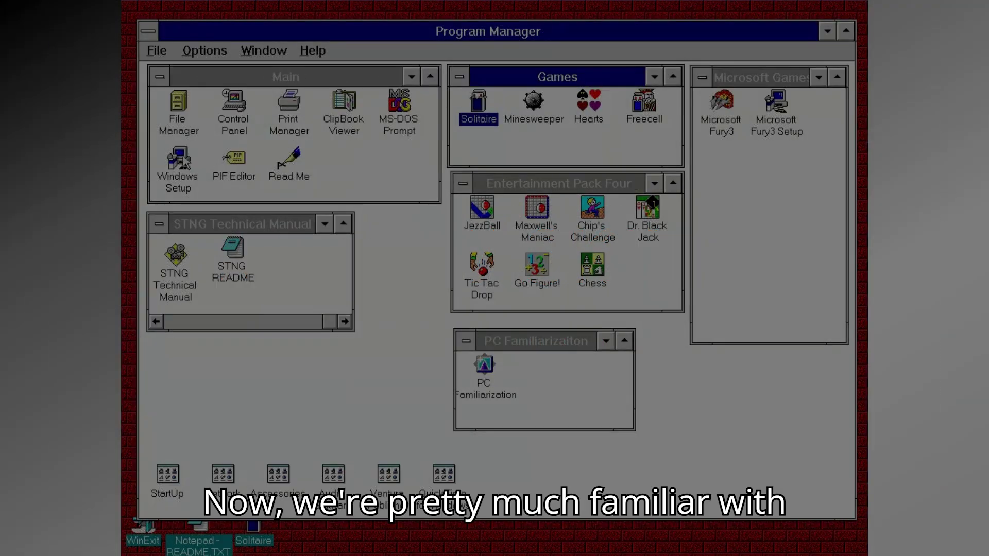
# Launch File Manager on C:\WINDOWS from the Main group and minimize it to an icon
pyautogui.click(186, 121)
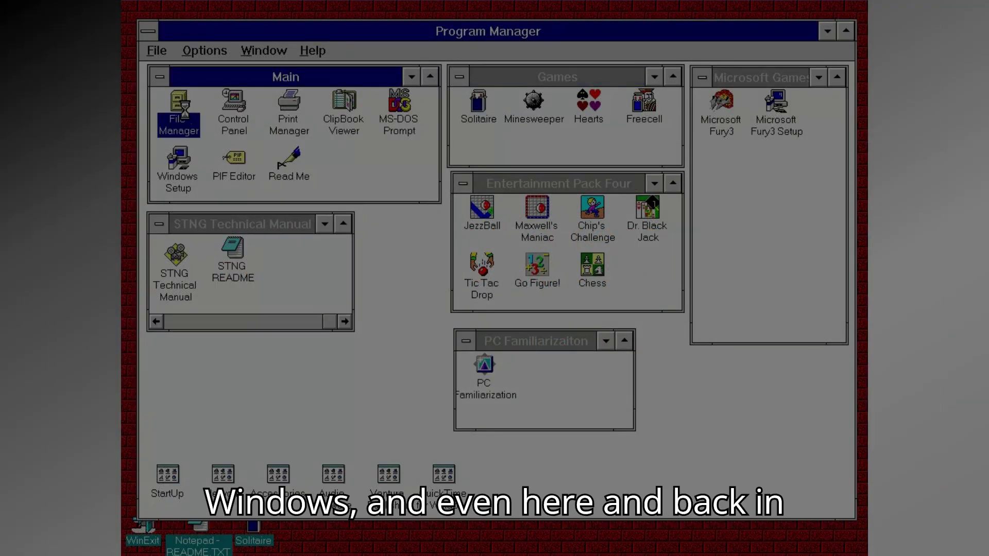
pyautogui.doubleClick(188, 117)
pyautogui.click(304, 102)
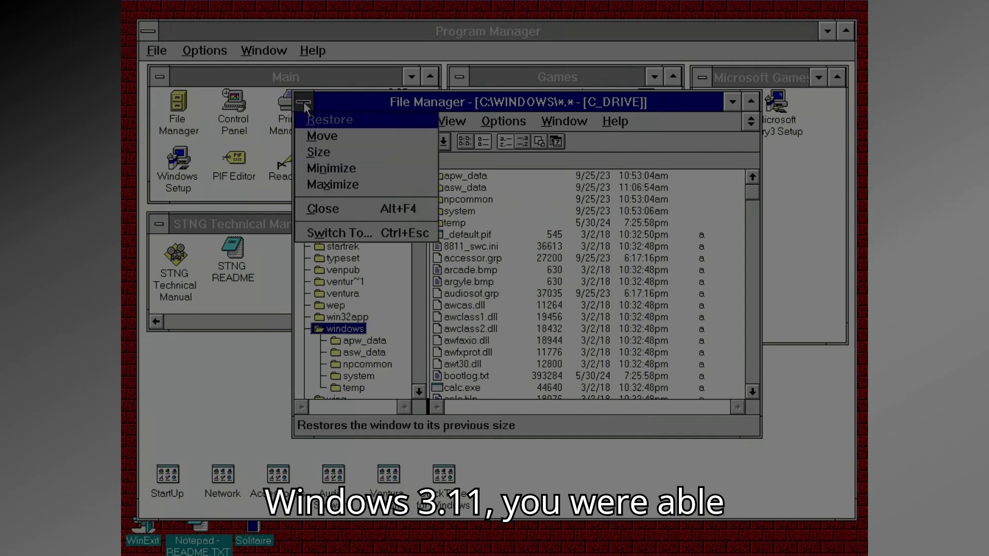
pyautogui.click(318, 170)
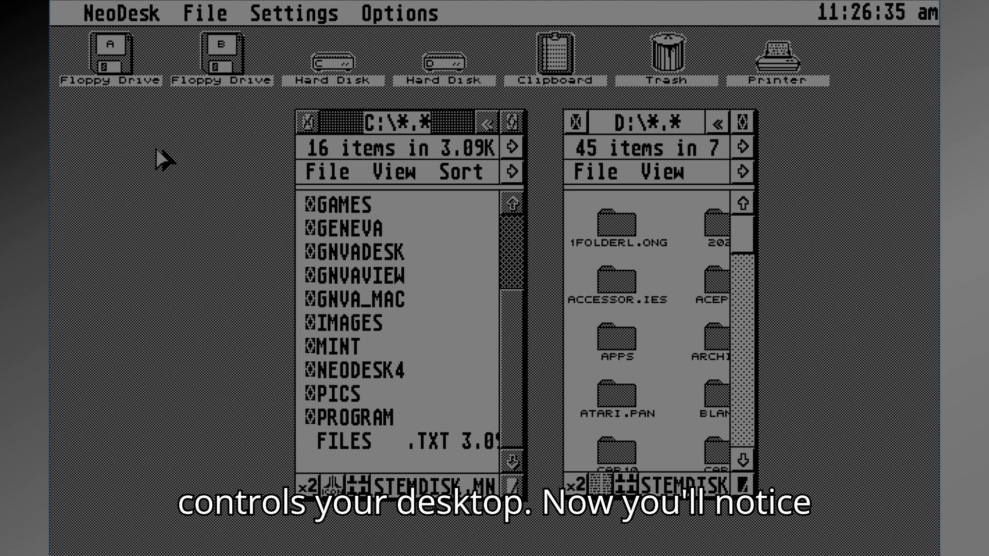
# Look through NeoDesk's File, Settings and Options menus, then show the desk menu of running applications
pyautogui.moveTo(126, 15)
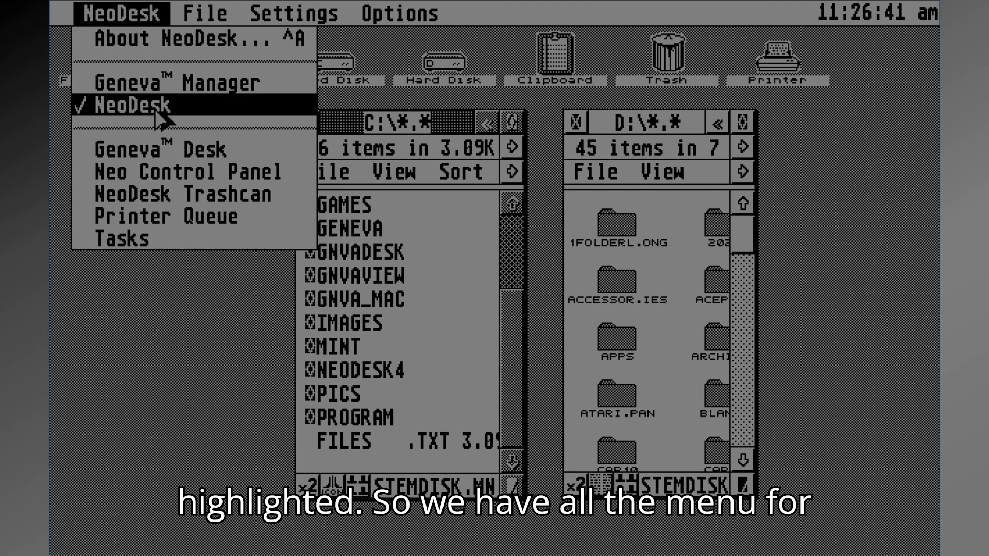
pyautogui.moveTo(202, 21)
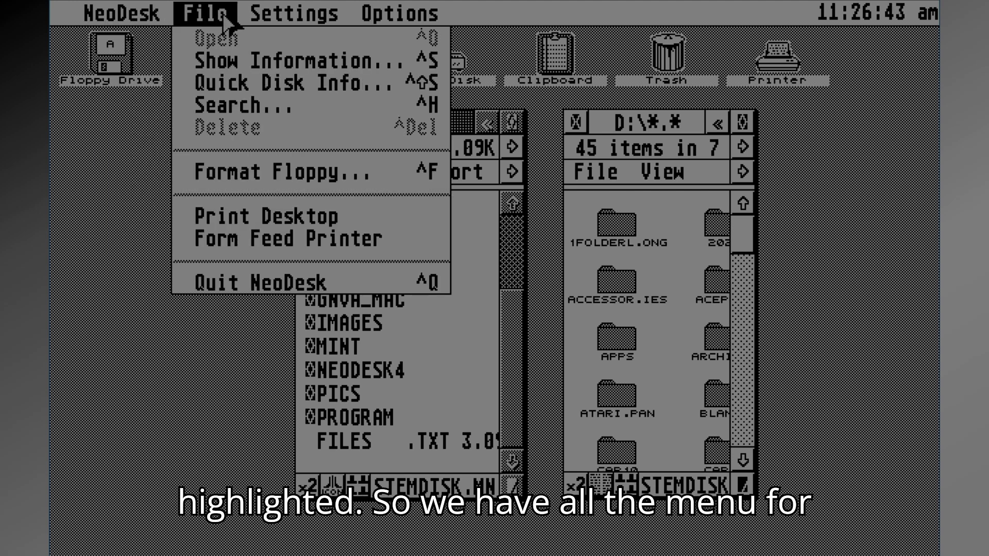
pyautogui.moveTo(293, 14)
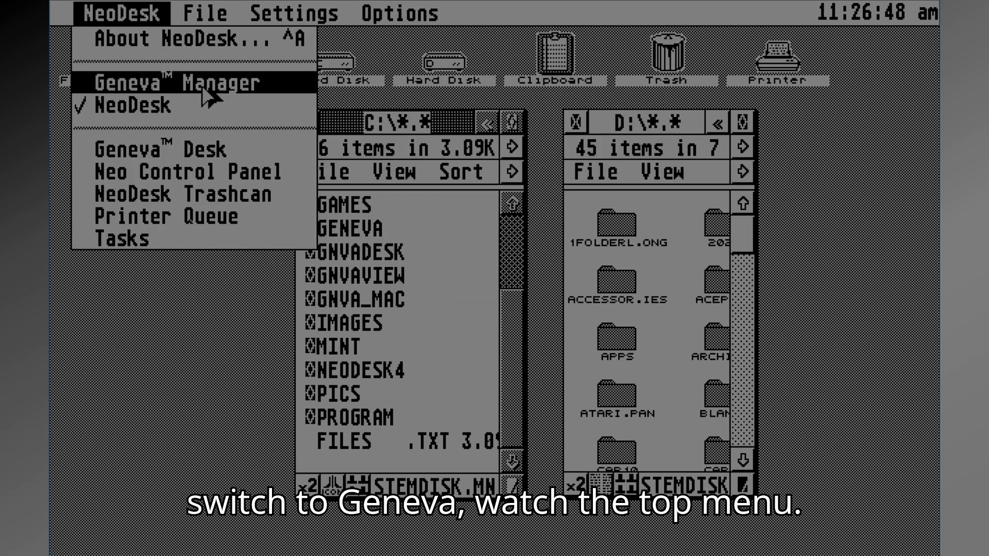
# Switch to Geneva Manager, view its list of running applications, then dismiss the menu
pyautogui.click(226, 85)
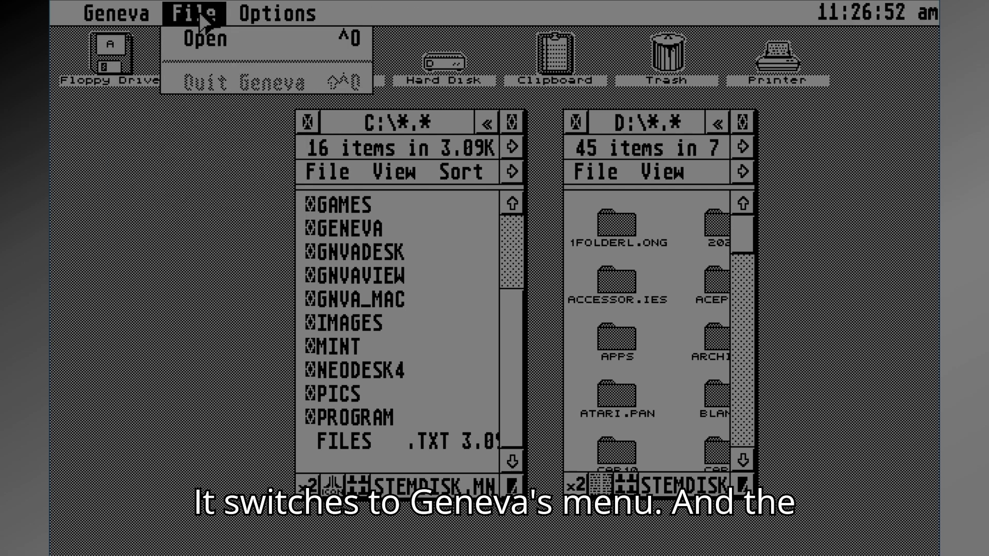
pyautogui.moveTo(261, 20)
pyautogui.moveTo(108, 19)
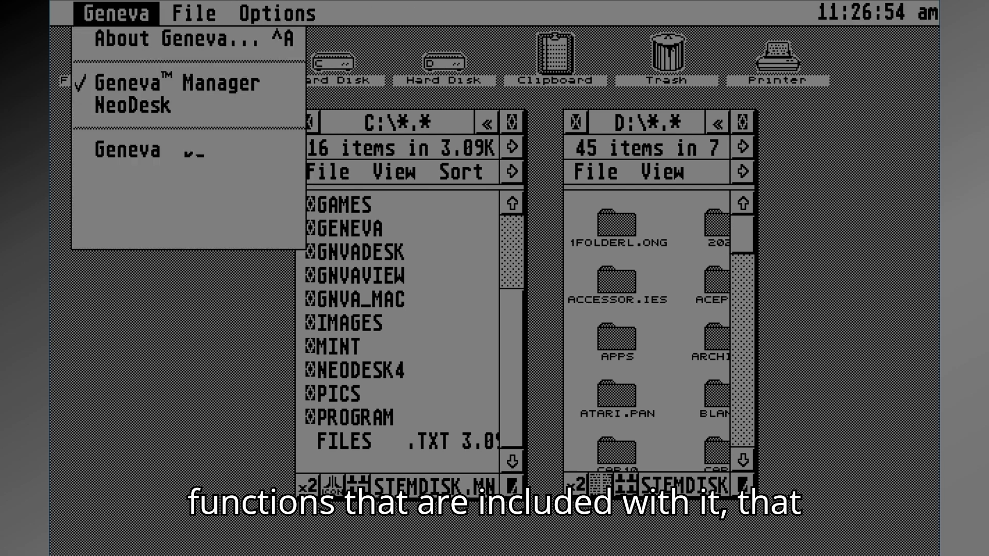
pyautogui.click(105, 18)
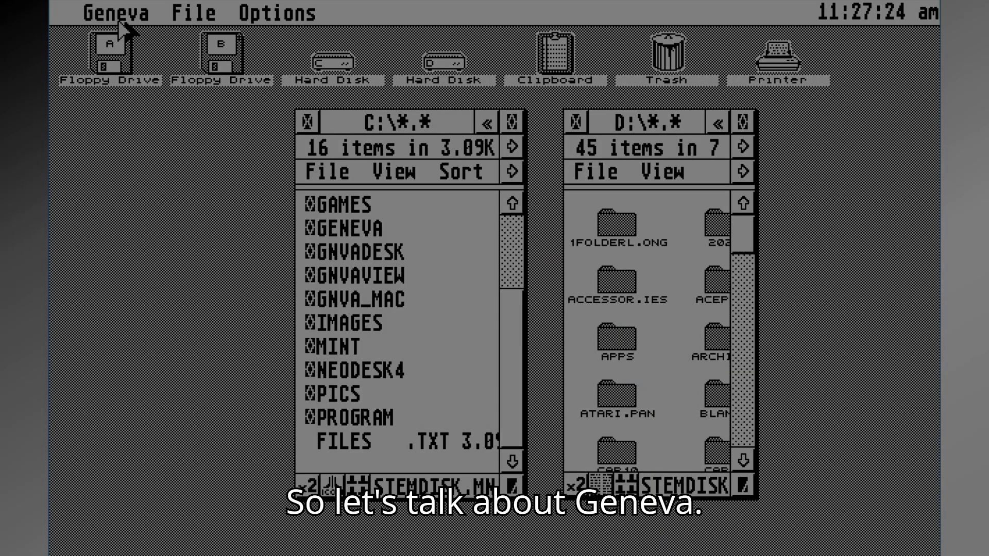
pyautogui.click(120, 17)
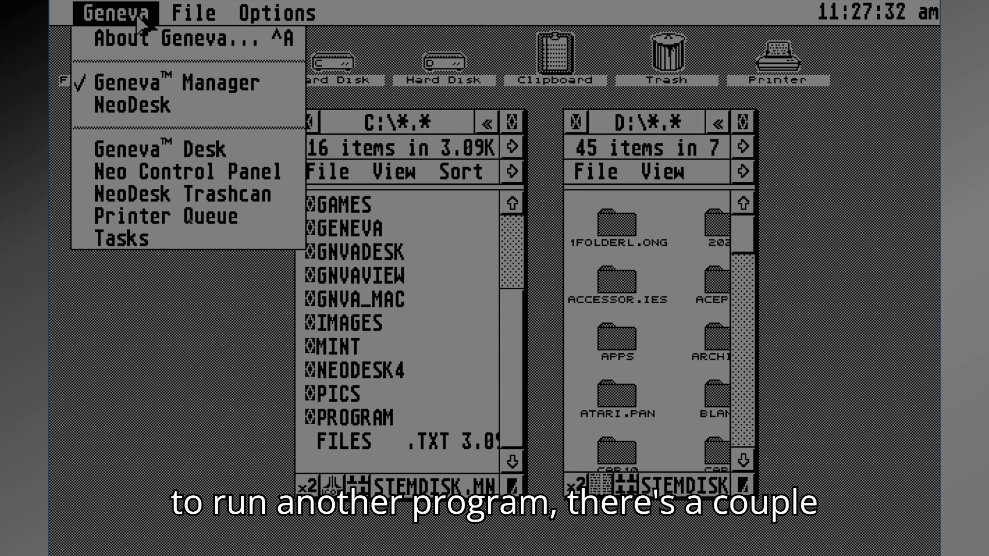
pyautogui.moveTo(206, 21)
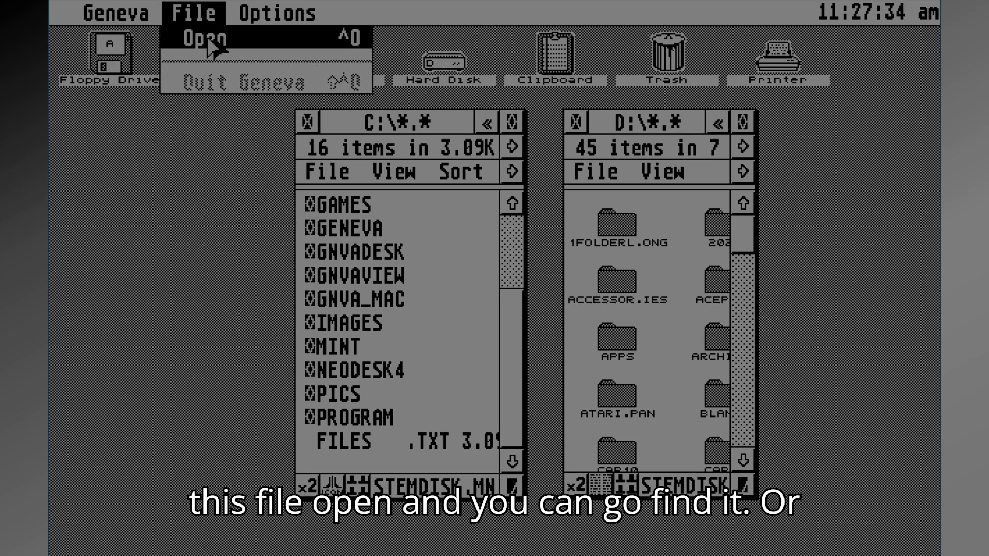
pyautogui.click(111, 15)
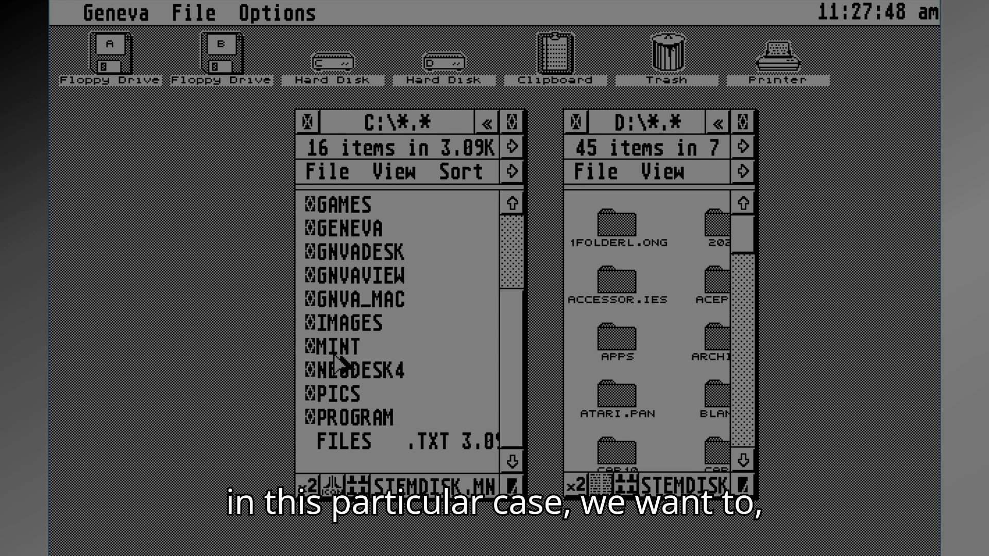
# Open C:\GAMES\CHESS in NeoDesk's C: window and launch GNU Chess
pyautogui.click(341, 219)
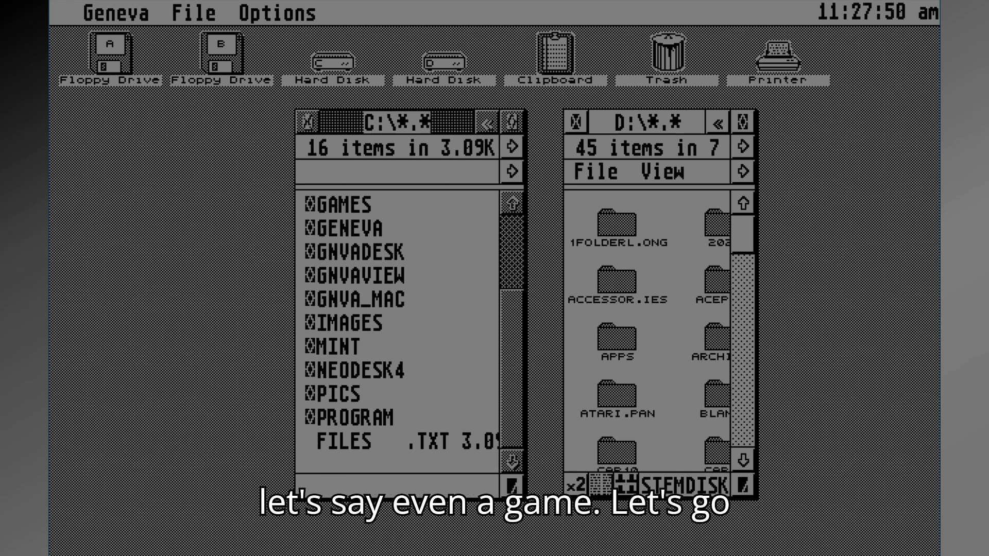
pyautogui.click(337, 206)
pyautogui.doubleClick(338, 206)
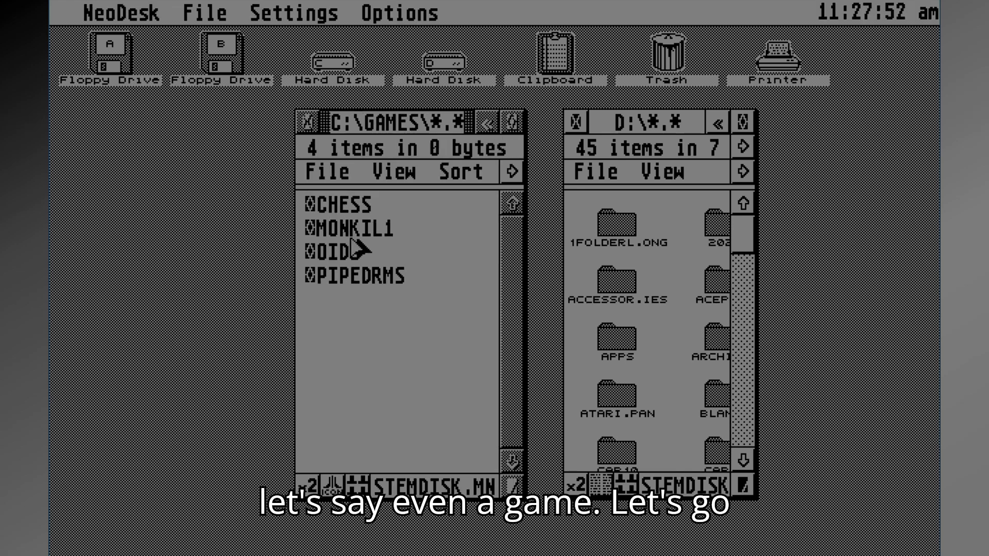
pyautogui.click(330, 208)
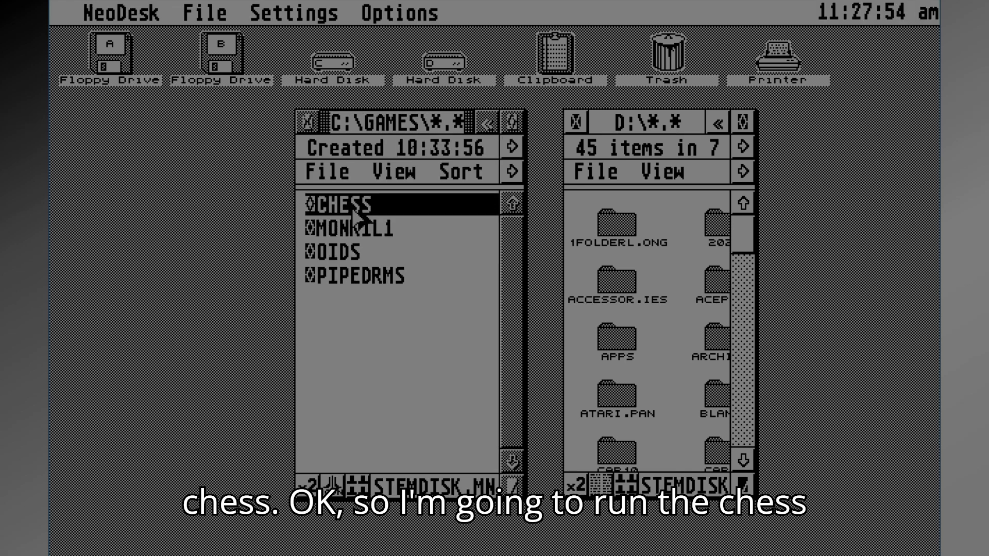
pyautogui.doubleClick(352, 209)
pyautogui.doubleClick(354, 209)
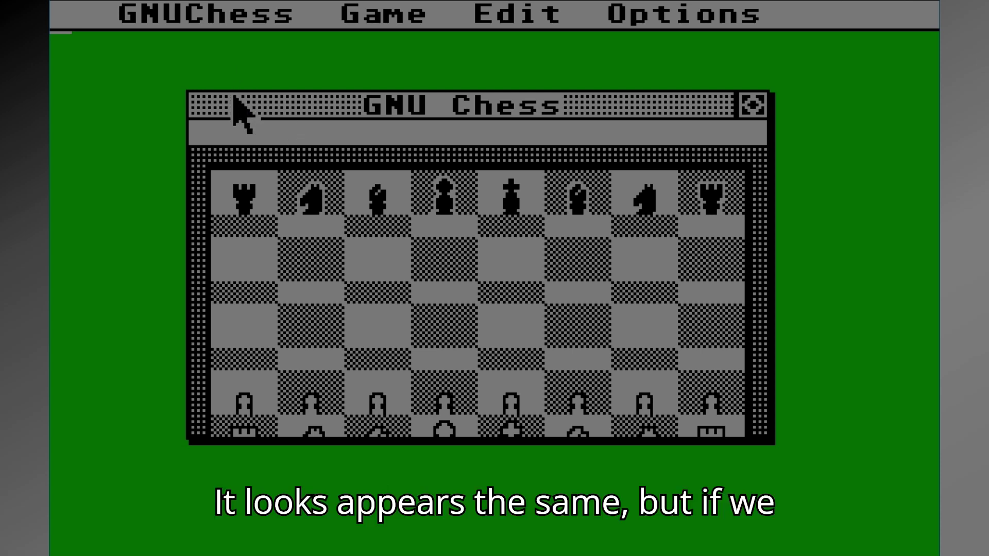
# Iconify the chess board window, restore it, and browse the GNU Chess menus
pyautogui.click(753, 107)
pyautogui.doubleClick(169, 135)
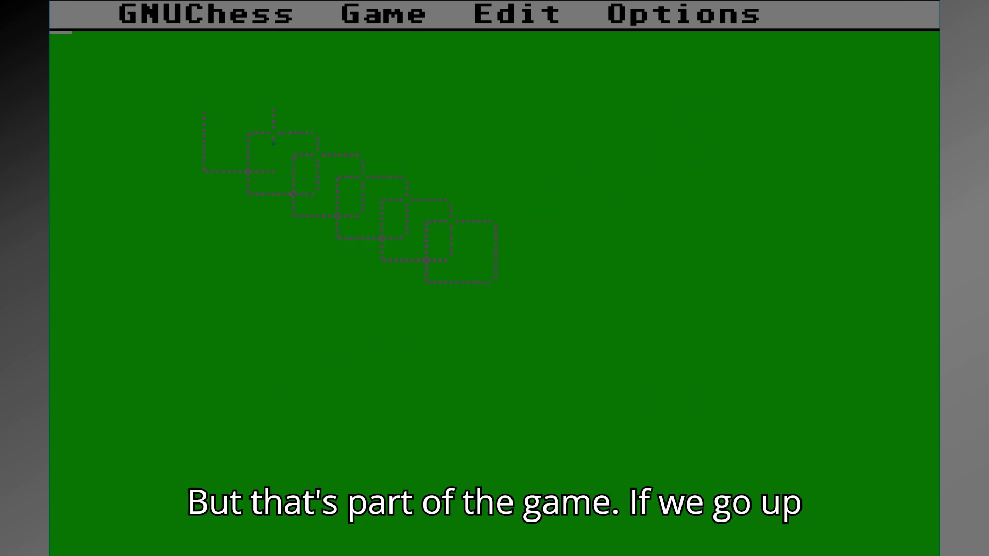
pyautogui.moveTo(212, 23)
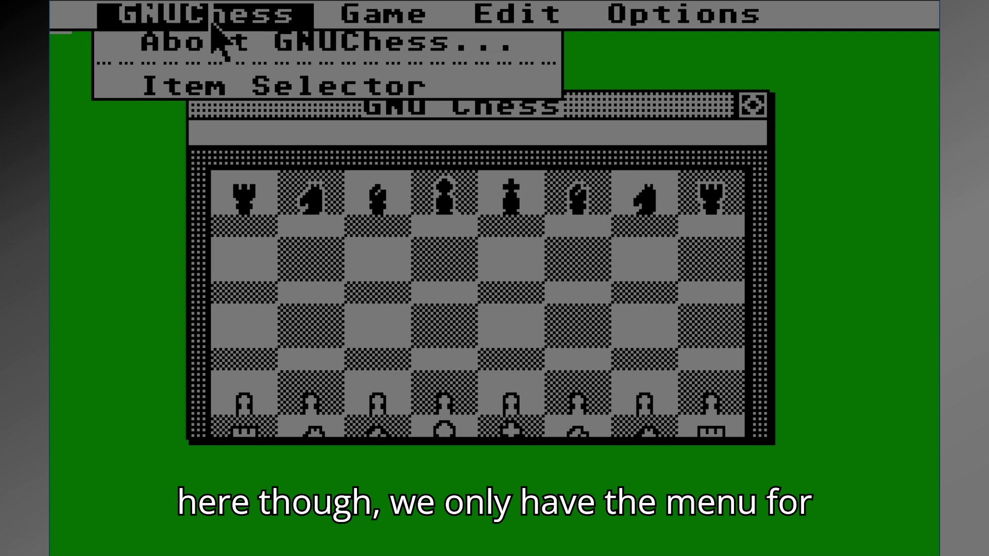
pyautogui.moveTo(340, 19)
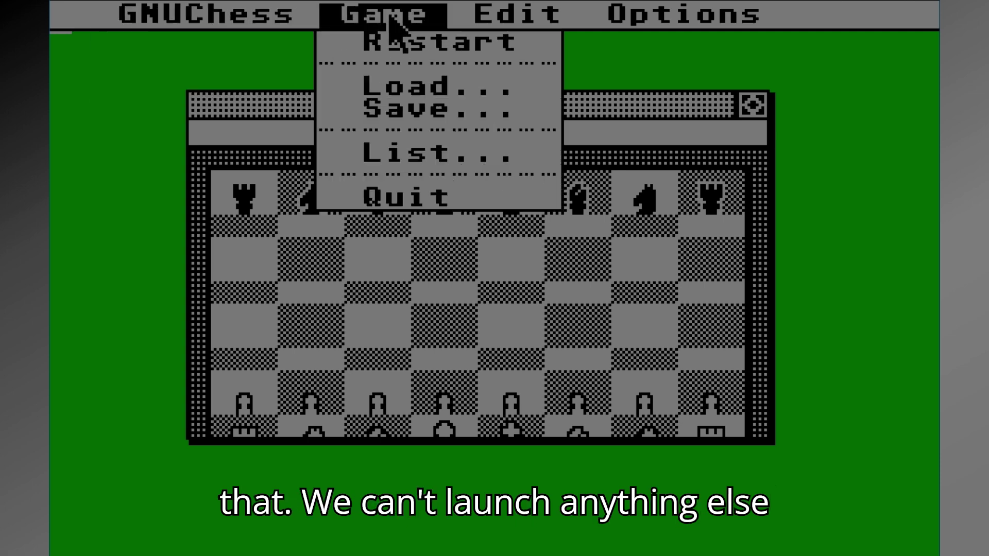
pyautogui.moveTo(661, 18)
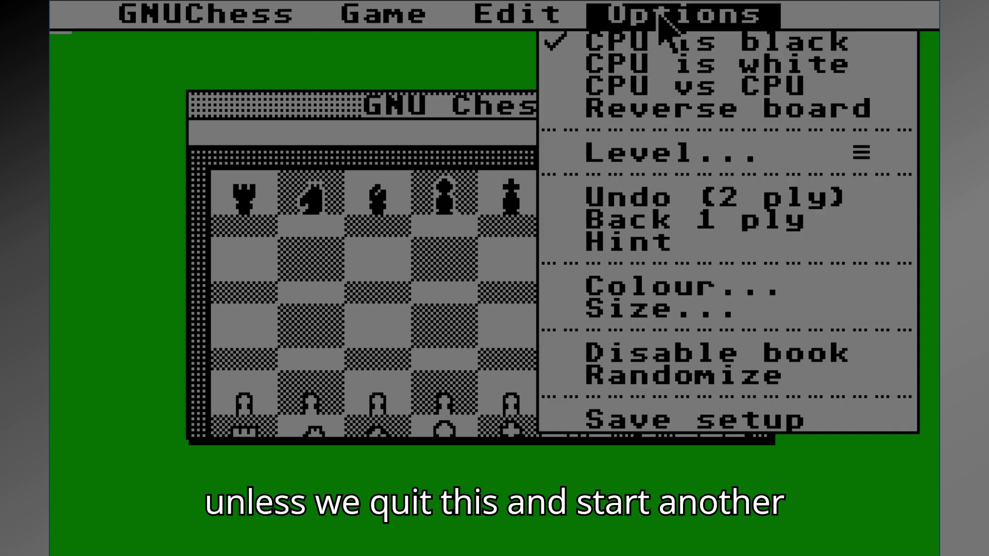
pyautogui.click(117, 161)
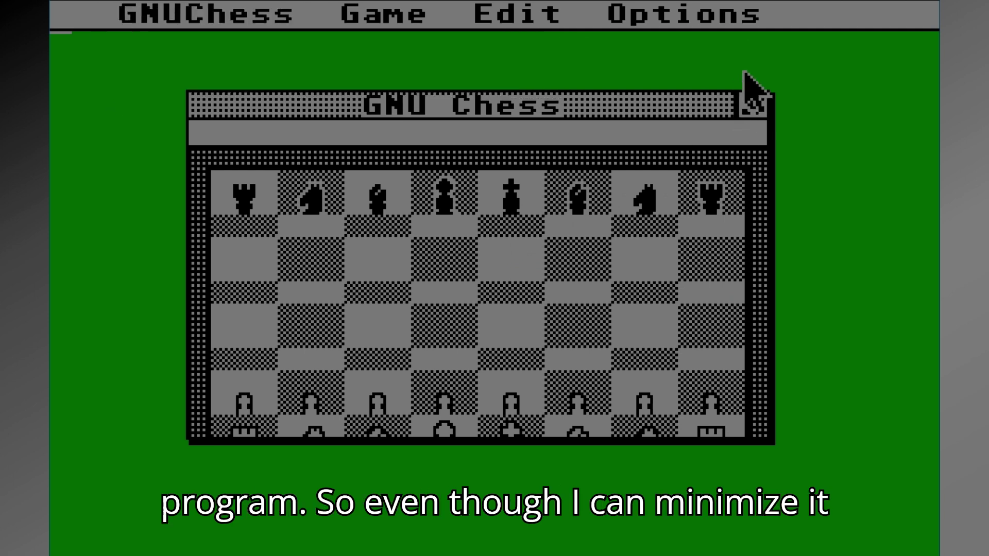
# Iconify and restore the chess window once more, then quit GNU Chess with Game > Quit
pyautogui.click(751, 108)
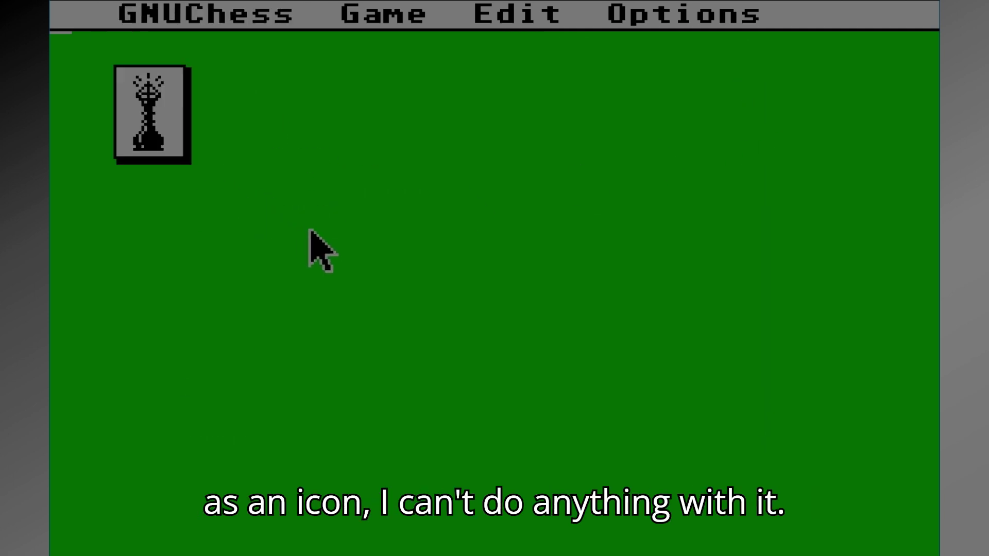
pyautogui.doubleClick(162, 131)
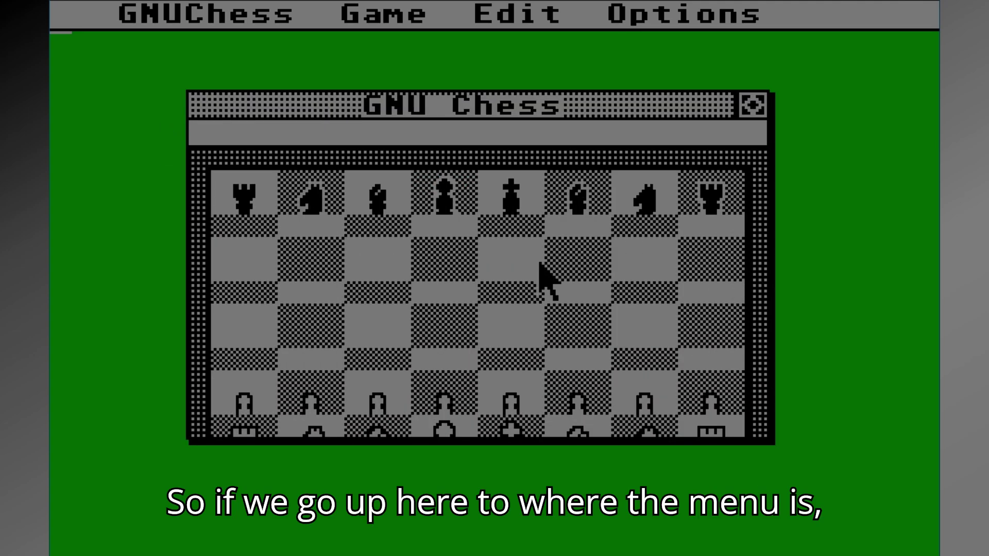
pyautogui.moveTo(347, 19)
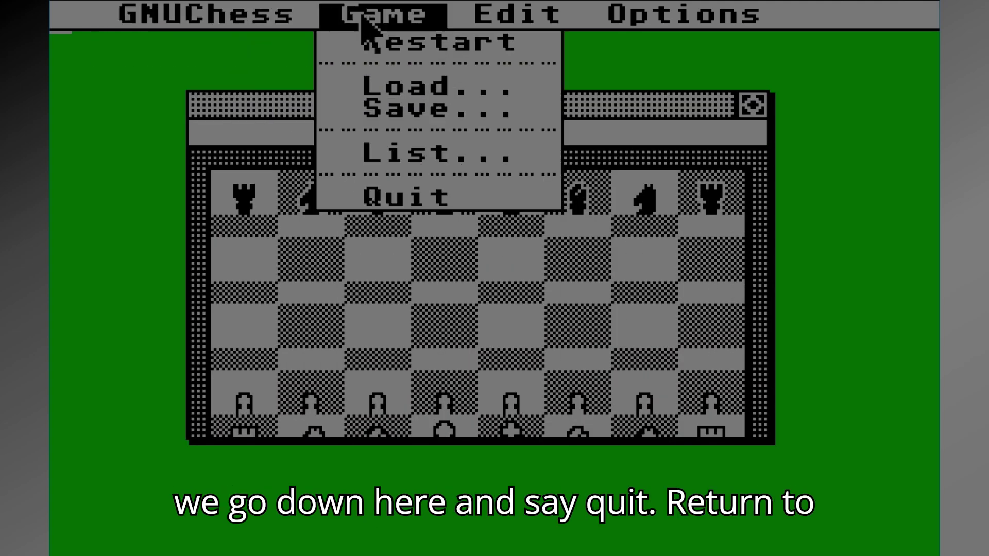
pyautogui.click(415, 198)
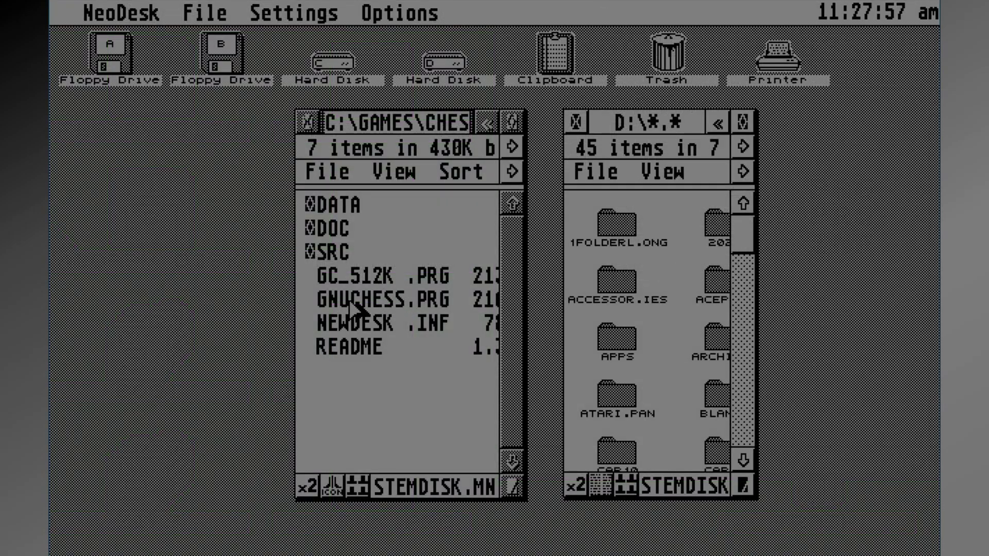
# Place a GNUCHESS.PRG icon on the NeoDesk desktop
pyautogui.click(365, 303)
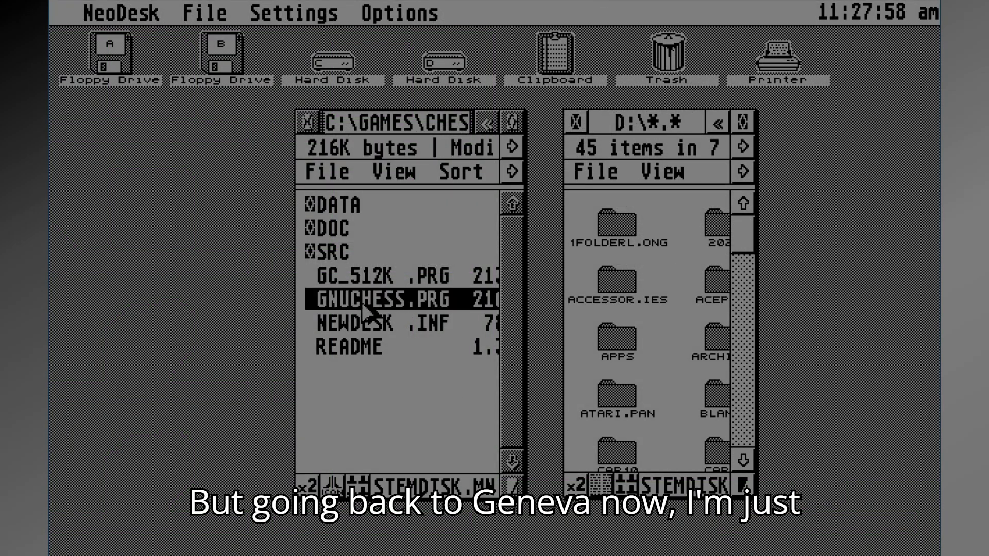
pyautogui.click(355, 309)
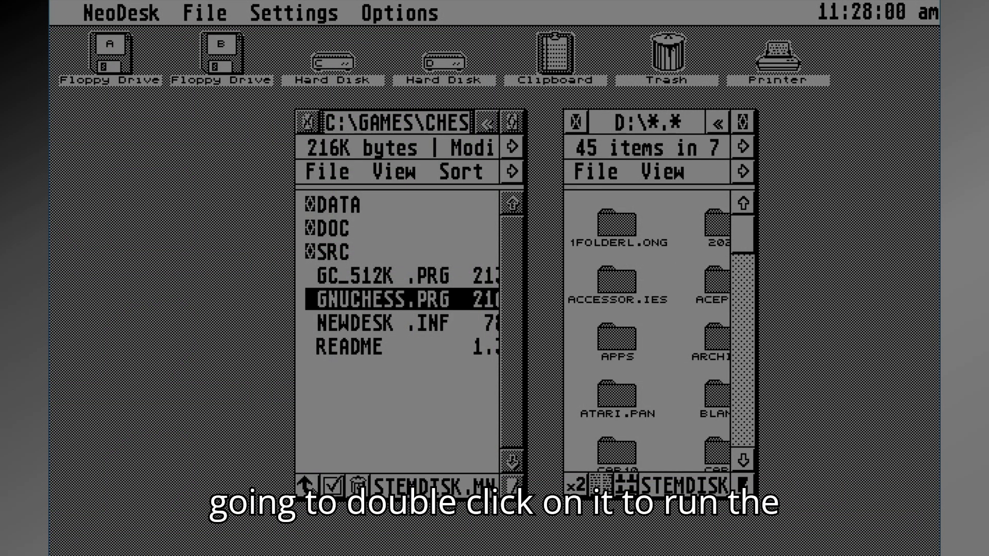
pyautogui.moveTo(214, 283); pyautogui.dragTo(160, 259)
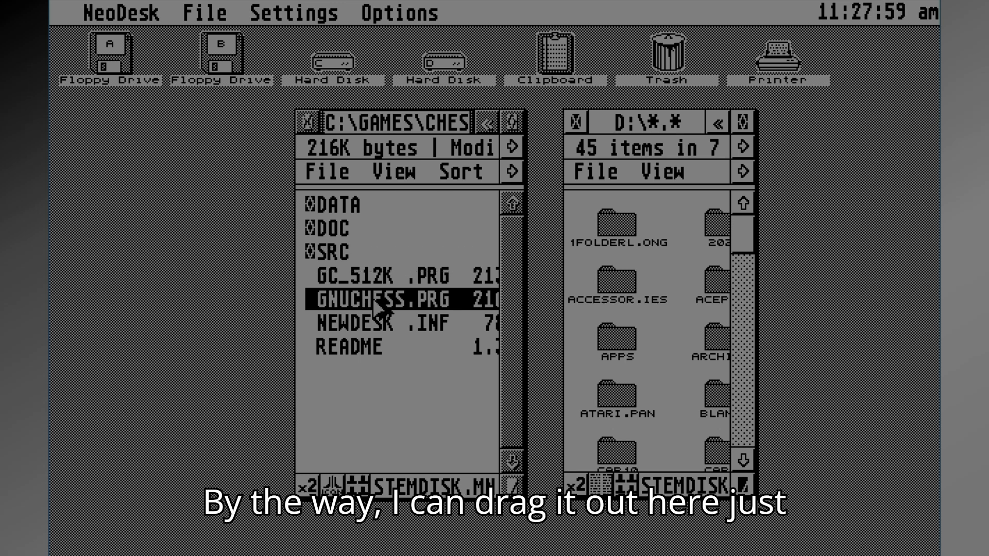
pyautogui.click(363, 306)
pyautogui.moveTo(175, 264); pyautogui.dragTo(161, 260)
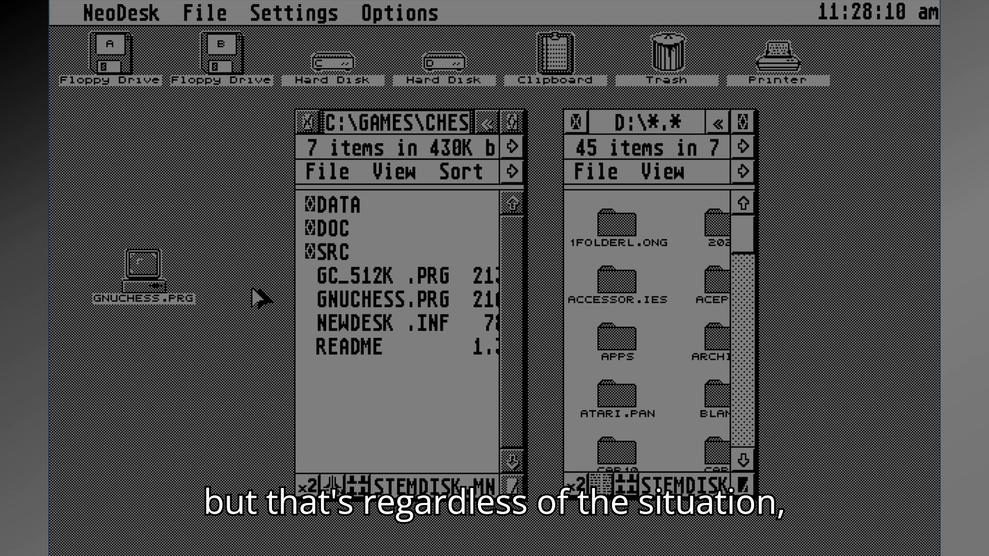
# Run GNUCHESS.PRG and dismiss the missing configuration file alert
pyautogui.click(368, 303)
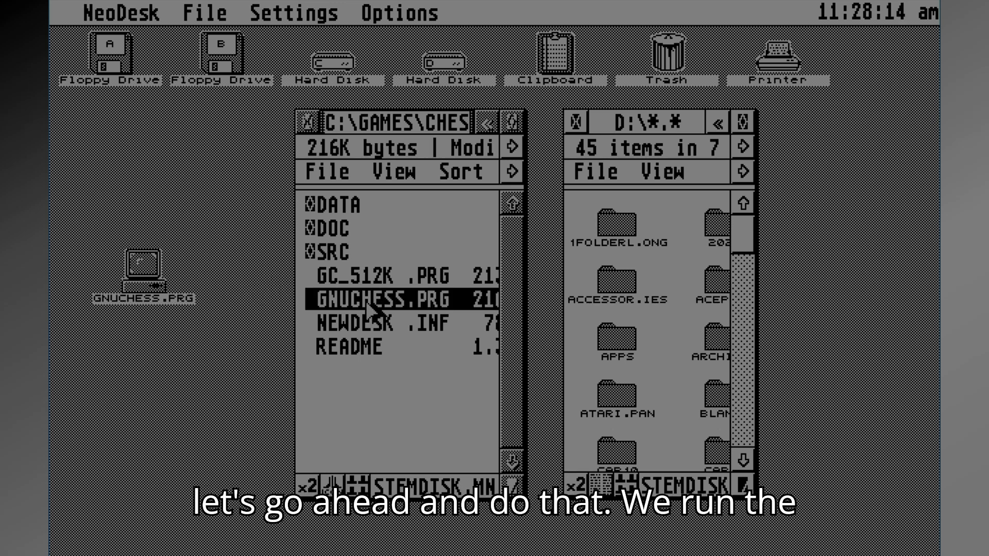
pyautogui.doubleClick(368, 303)
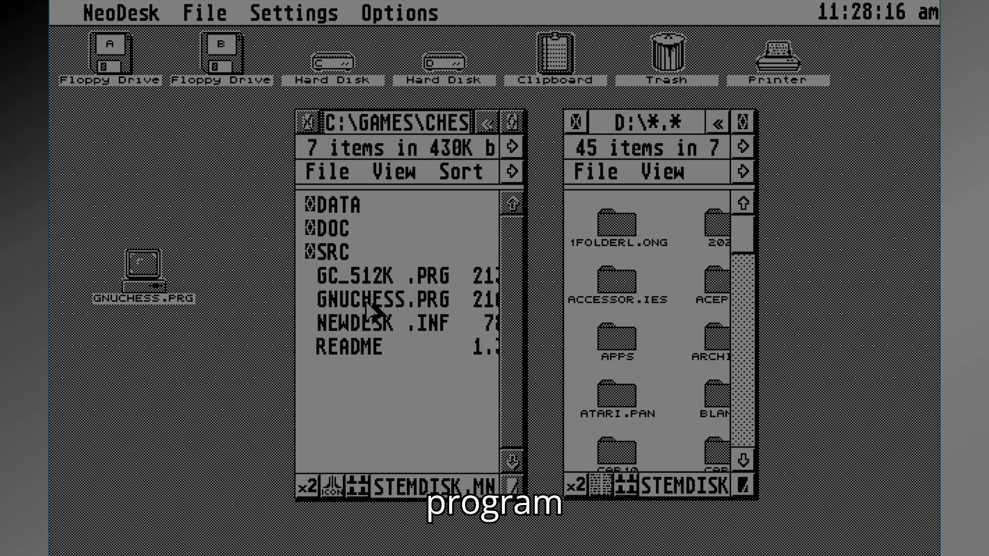
pyautogui.click(367, 302)
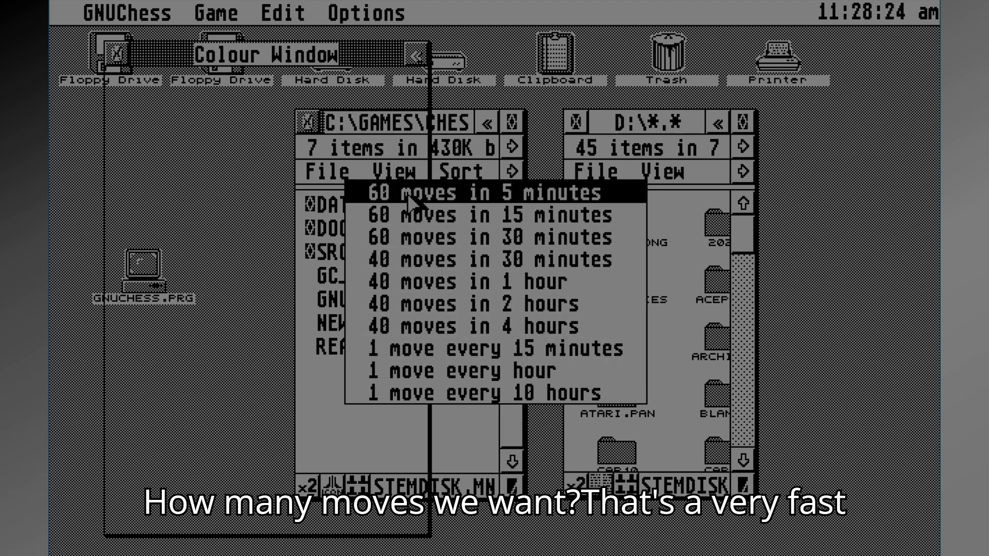
# Pick the 40 moves in 30 minutes time control, move the board right, and close the Colour Window
pyautogui.click(413, 262)
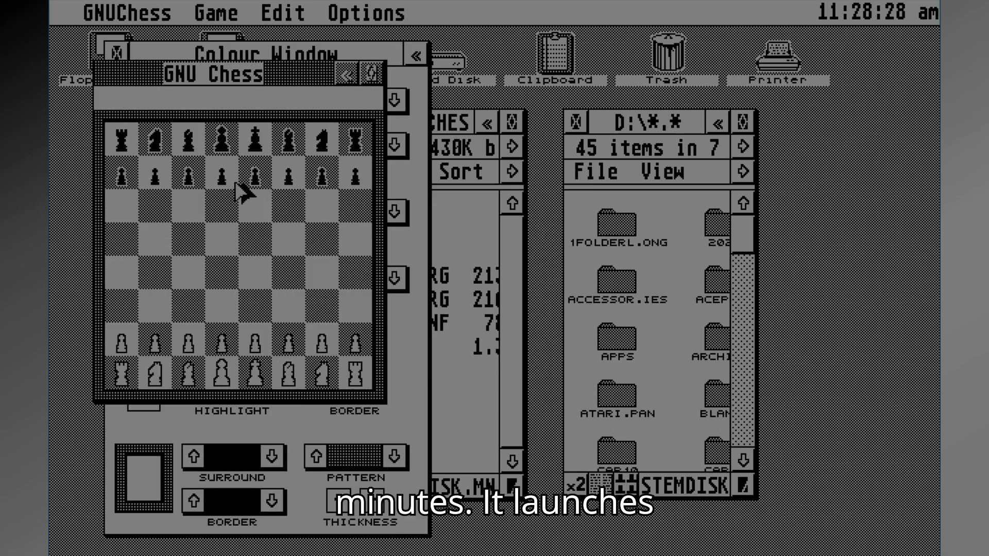
pyautogui.moveTo(282, 87); pyautogui.dragTo(733, 127)
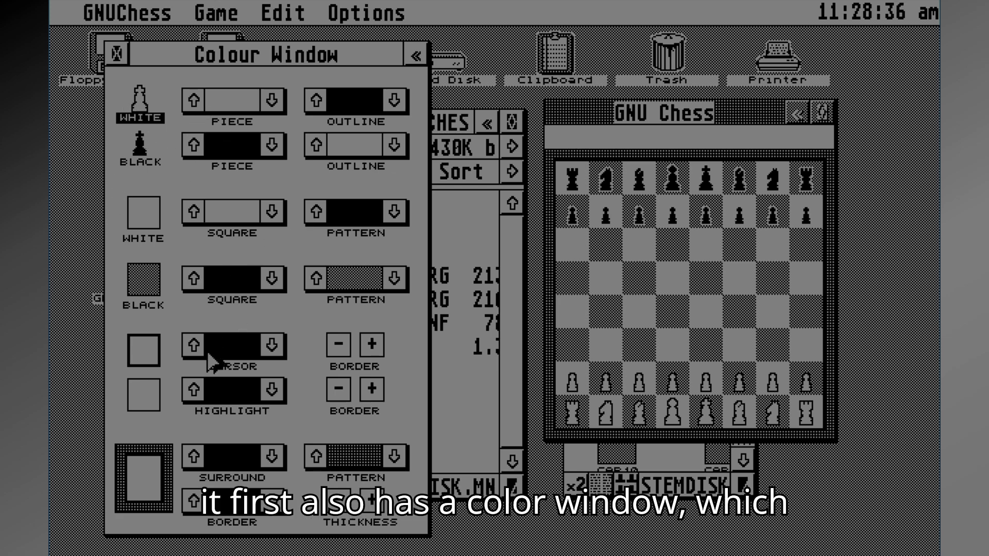
pyautogui.click(116, 55)
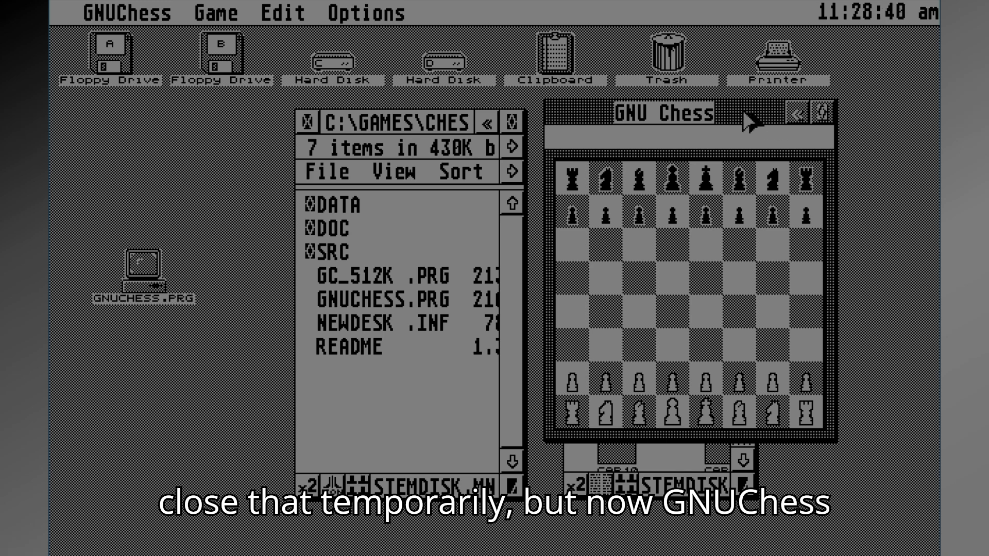
pyautogui.moveTo(746, 123); pyautogui.dragTo(786, 114)
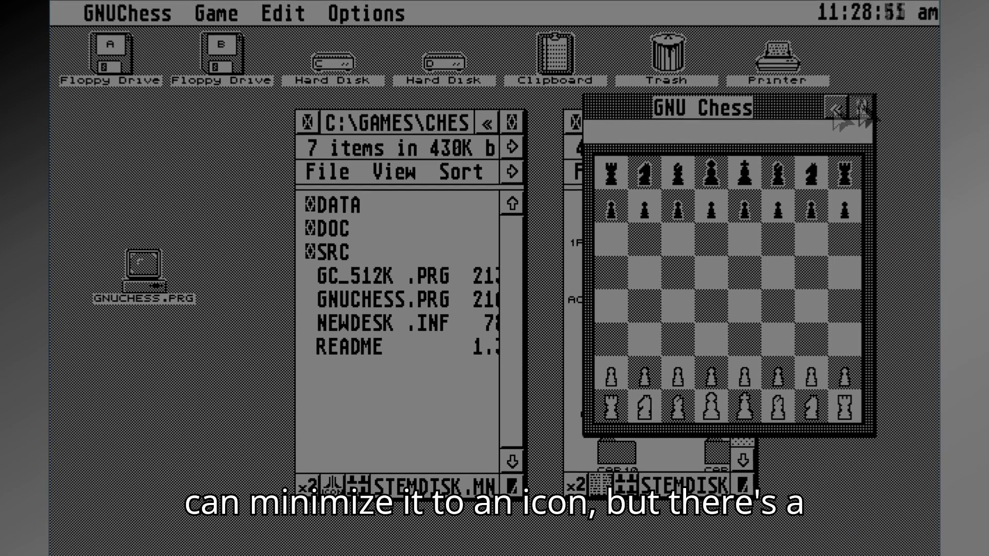
# Iconify the chess board, park its icon near the bottom left, and switch to NeoDesk
pyautogui.click(835, 107)
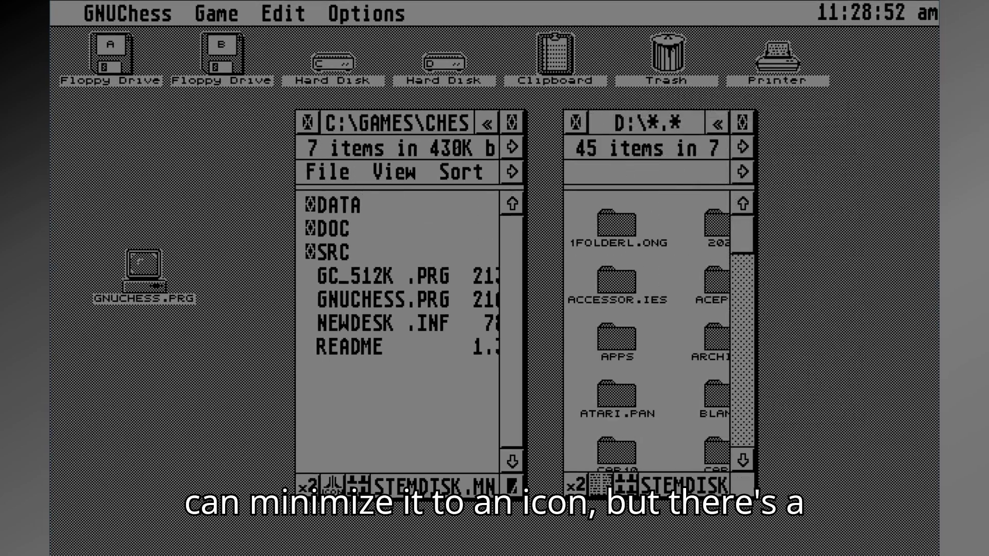
pyautogui.moveTo(99, 101); pyautogui.dragTo(118, 466)
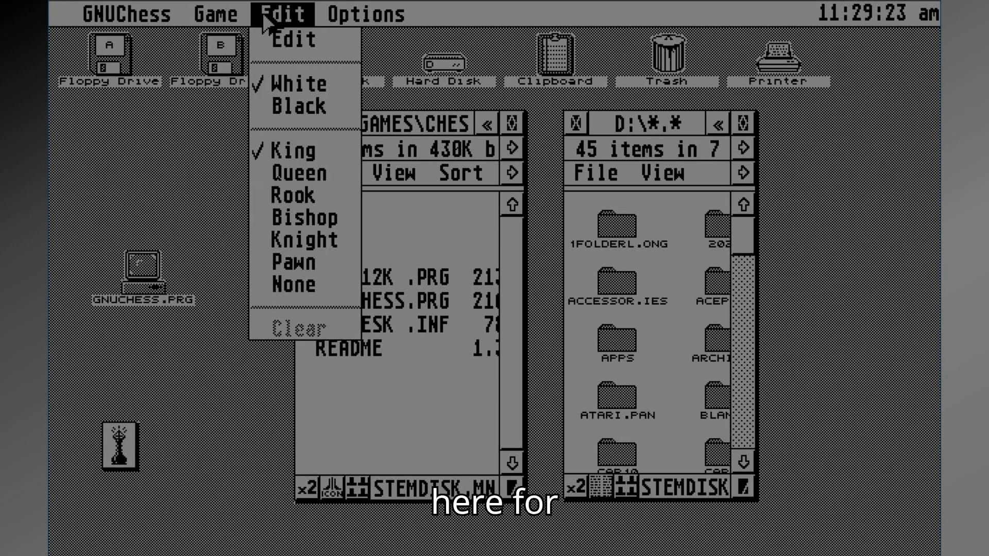
pyautogui.moveTo(363, 21)
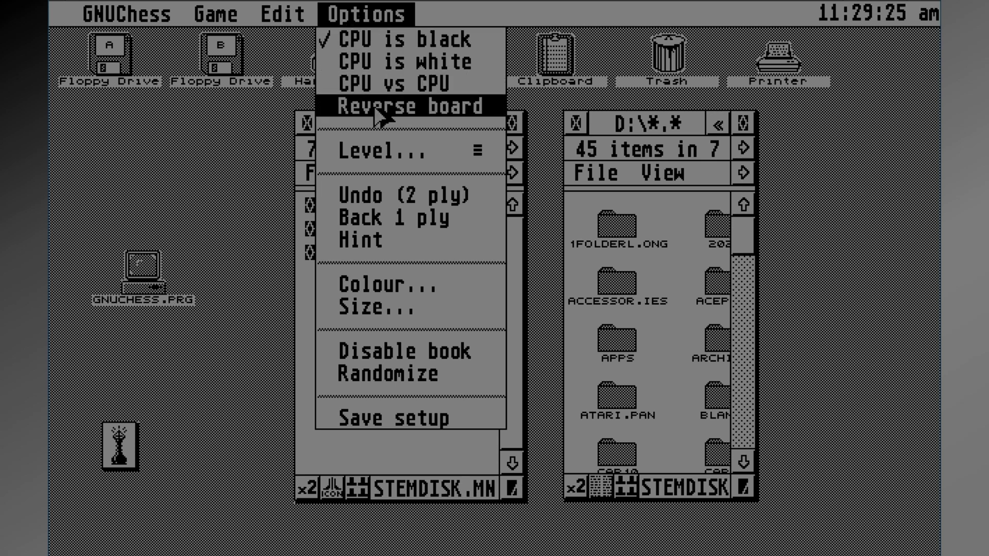
pyautogui.moveTo(101, 21)
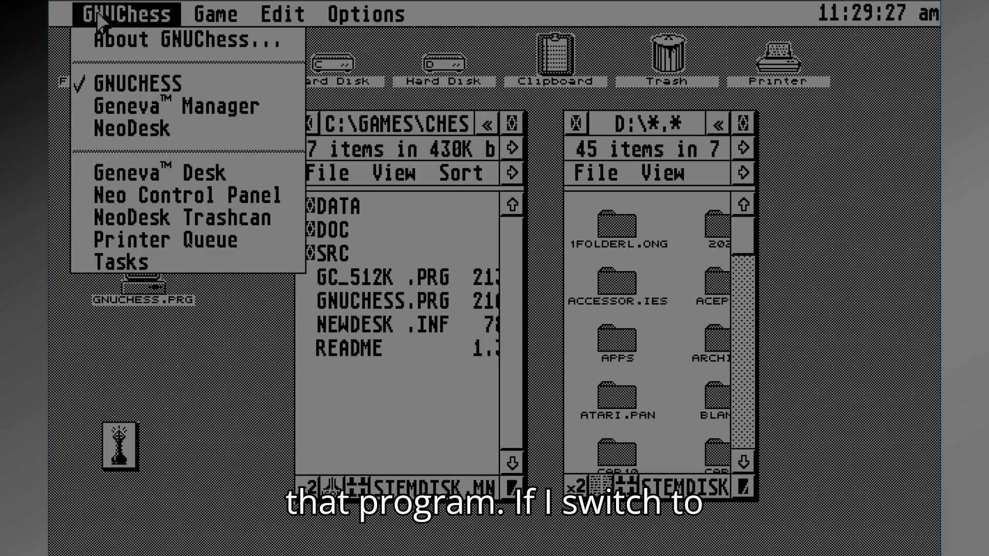
pyautogui.click(137, 128)
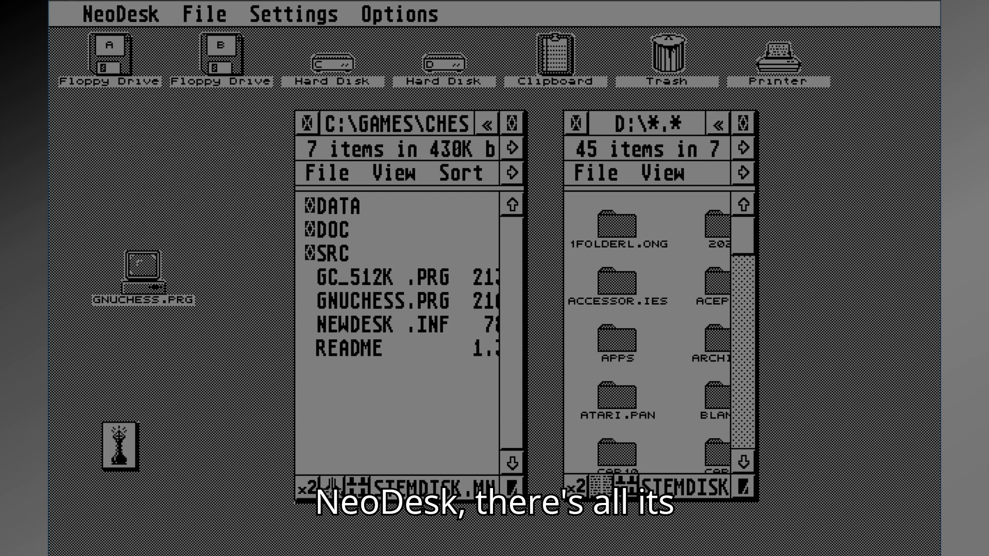
# Switch to Geneva Manager from the desk menu and dismiss the open menu
pyautogui.moveTo(377, 21)
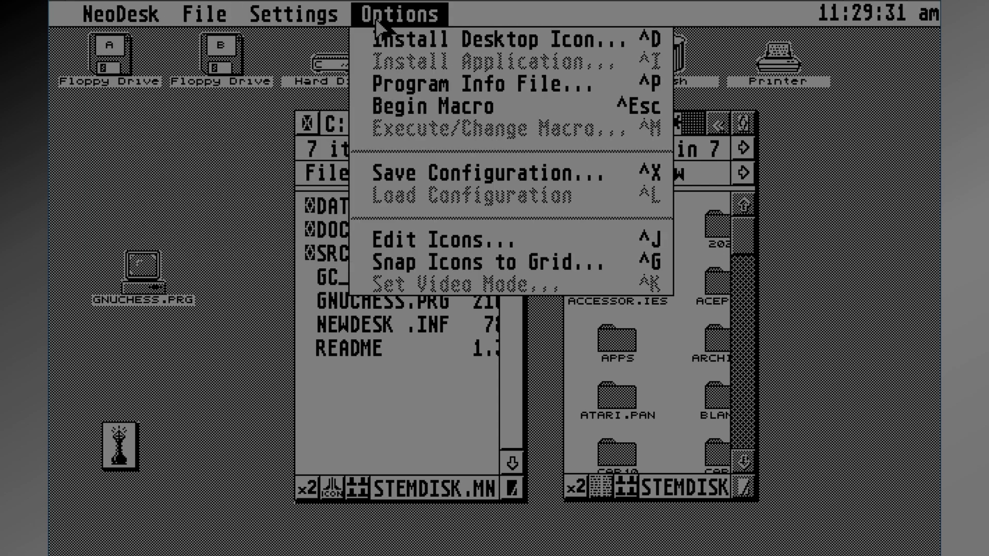
pyautogui.moveTo(121, 14)
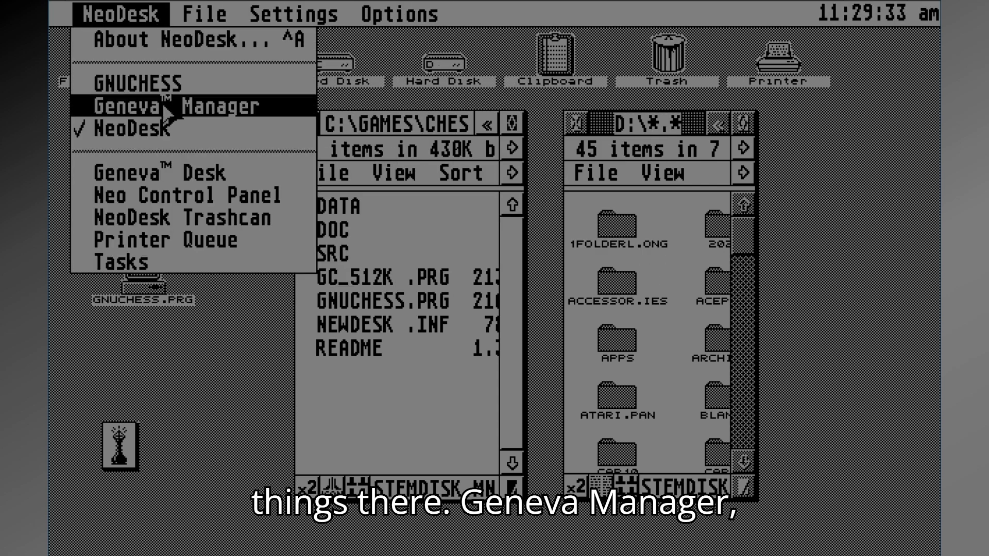
pyautogui.click(166, 111)
pyautogui.moveTo(253, 25)
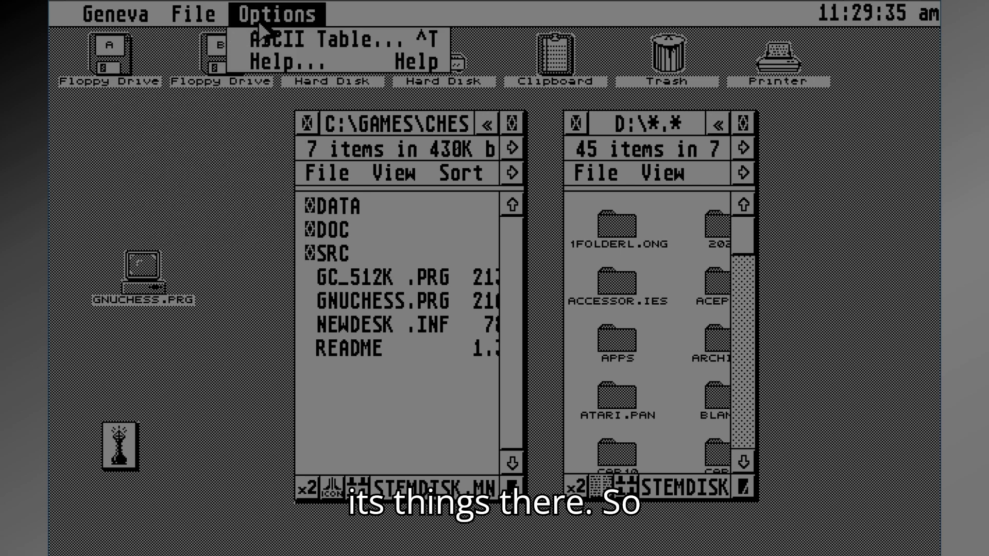
pyautogui.click(256, 353)
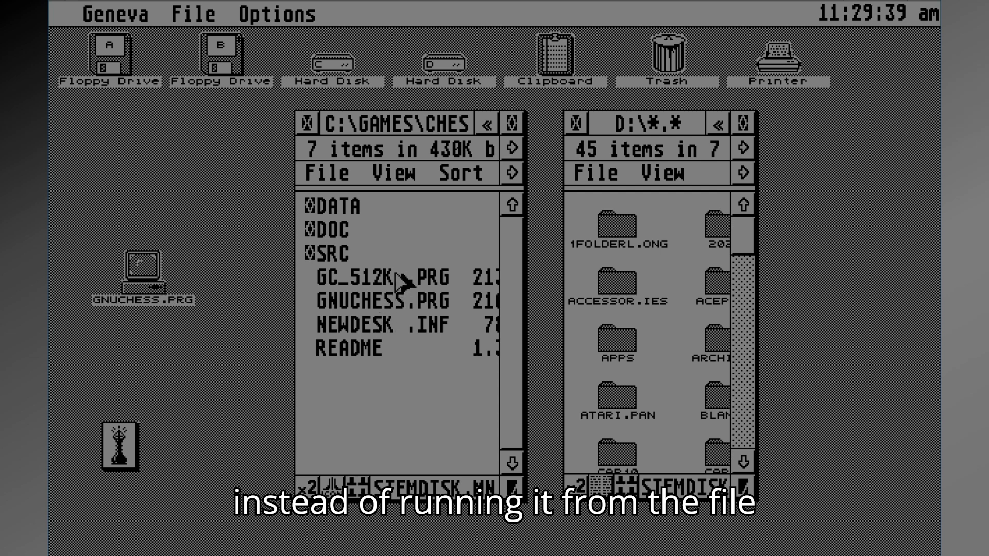
pyautogui.moveTo(198, 18)
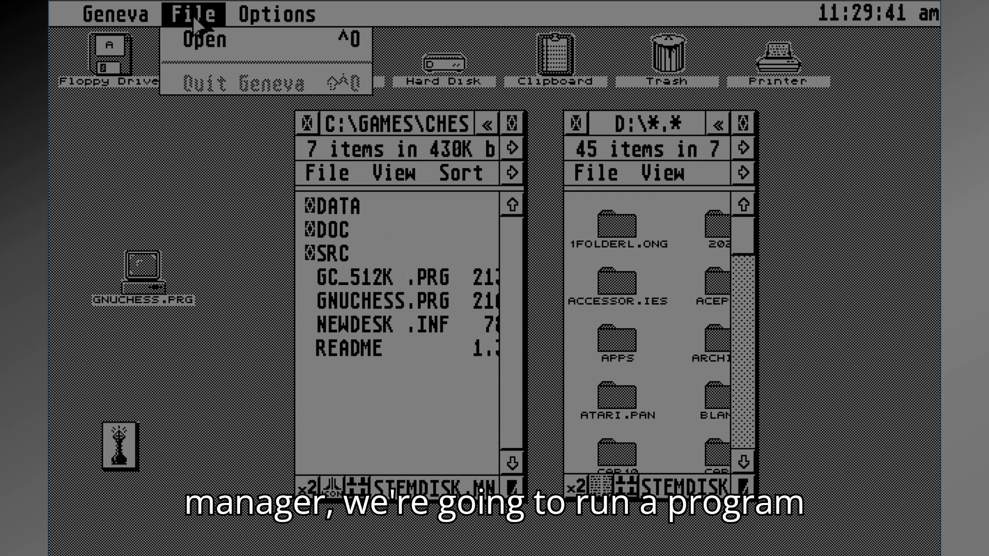
# Launch NOTATOR.PRG from C:\APPS\NOTATOR through Geneva Manager's Application to Open selector
pyautogui.click(216, 52)
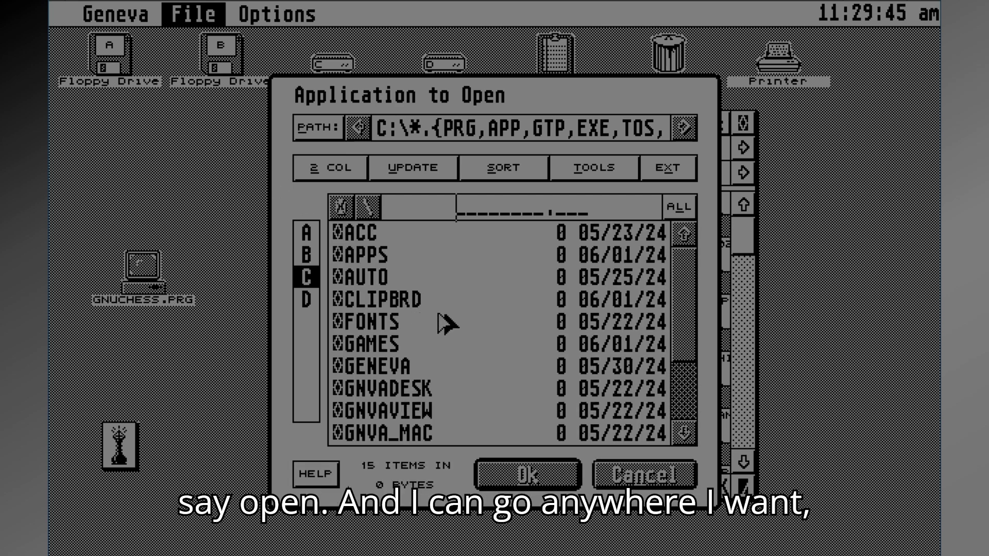
pyautogui.click(359, 256)
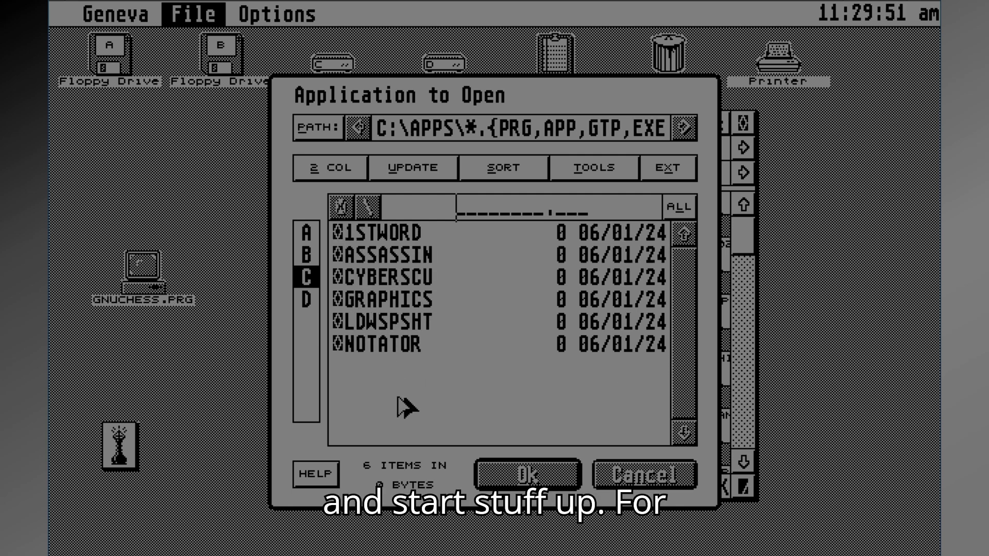
pyautogui.click(384, 344)
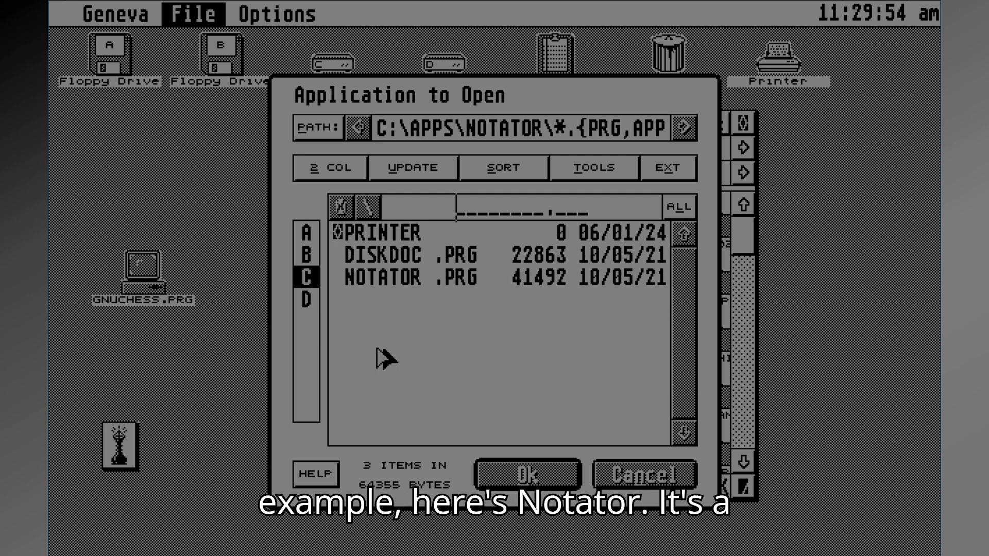
pyautogui.click(383, 283)
pyautogui.click(383, 283)
pyautogui.click(383, 283)
pyautogui.click(508, 470)
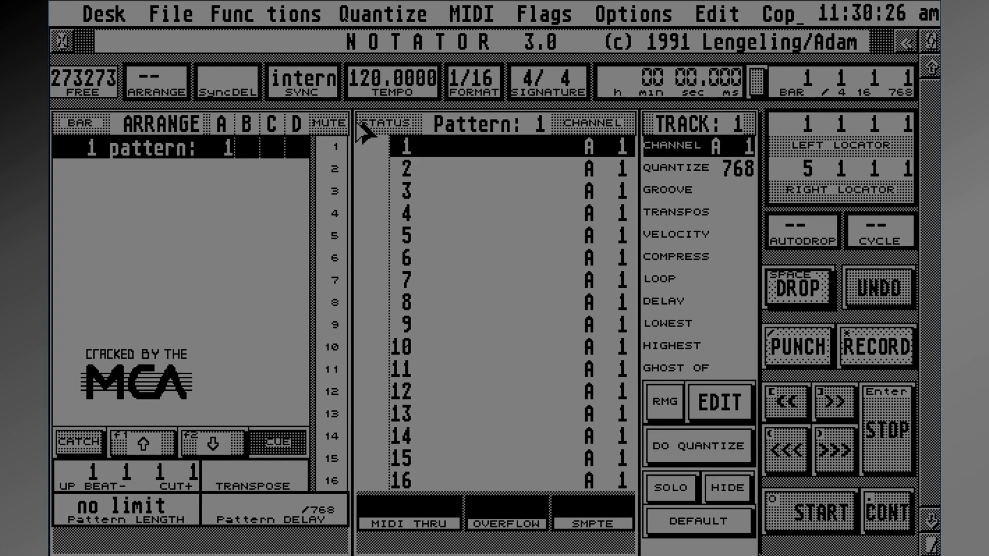
# Browse Notator's menus, then open the Desk menu listing GNUCHESS, Geneva Manager, NOTATOR and NeoDesk
pyautogui.moveTo(251, 17)
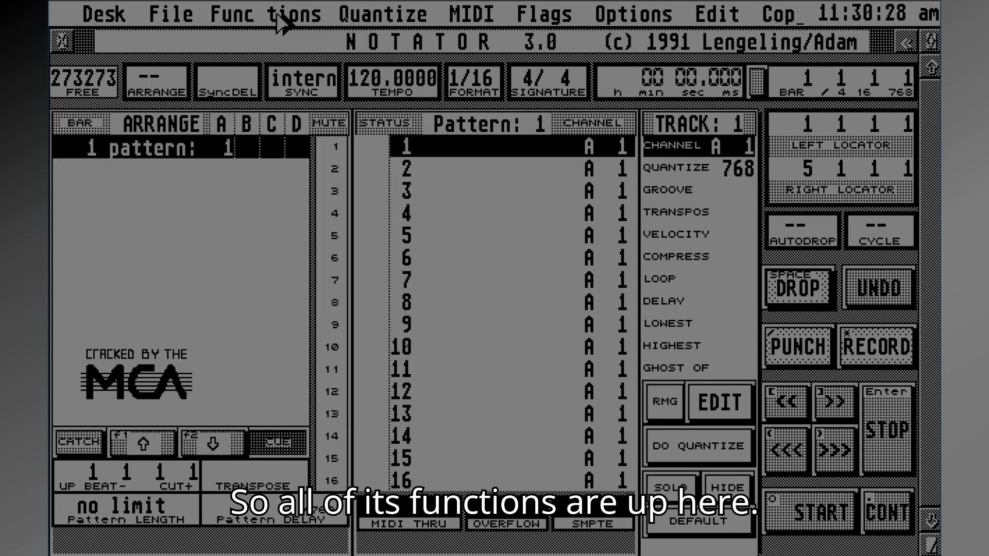
pyautogui.moveTo(544, 14)
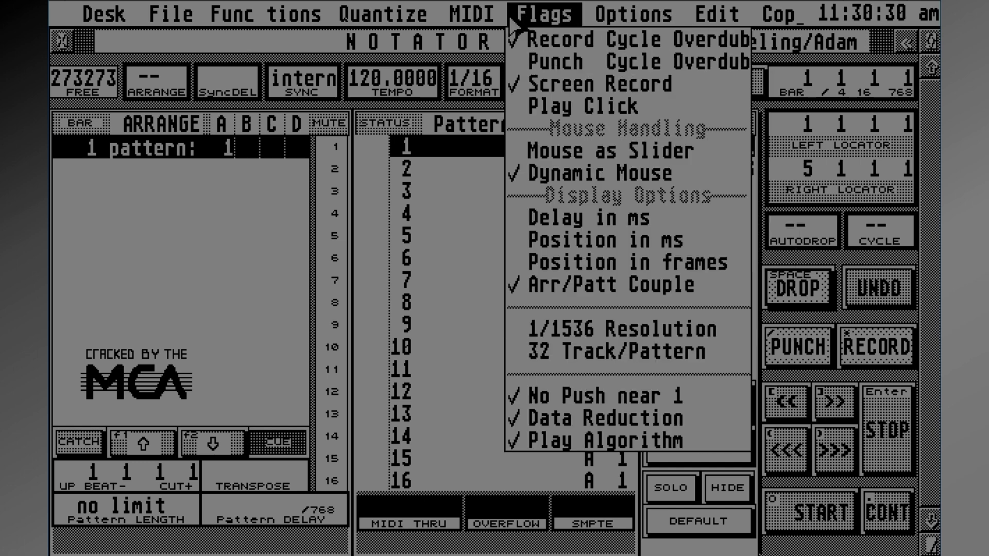
pyautogui.moveTo(77, 11)
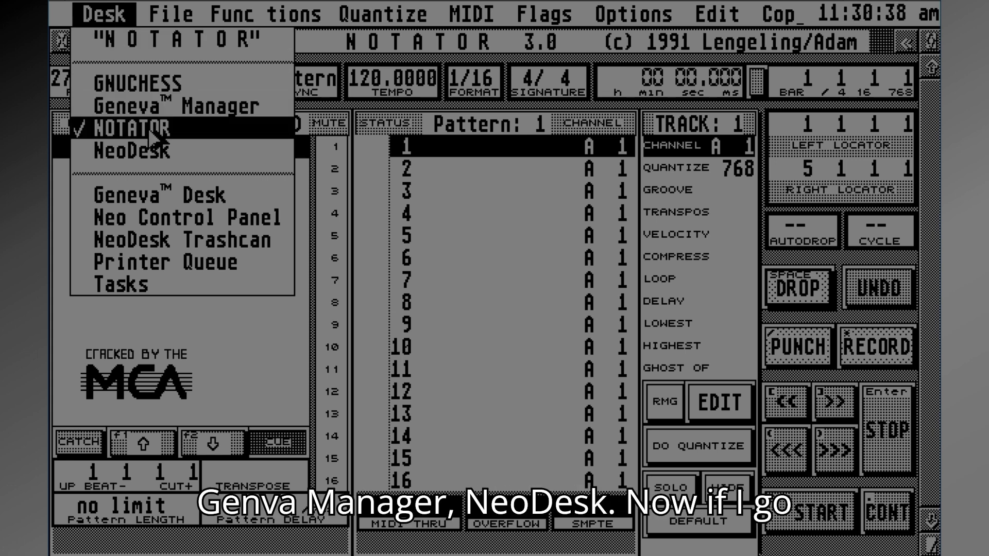
pyautogui.click(154, 85)
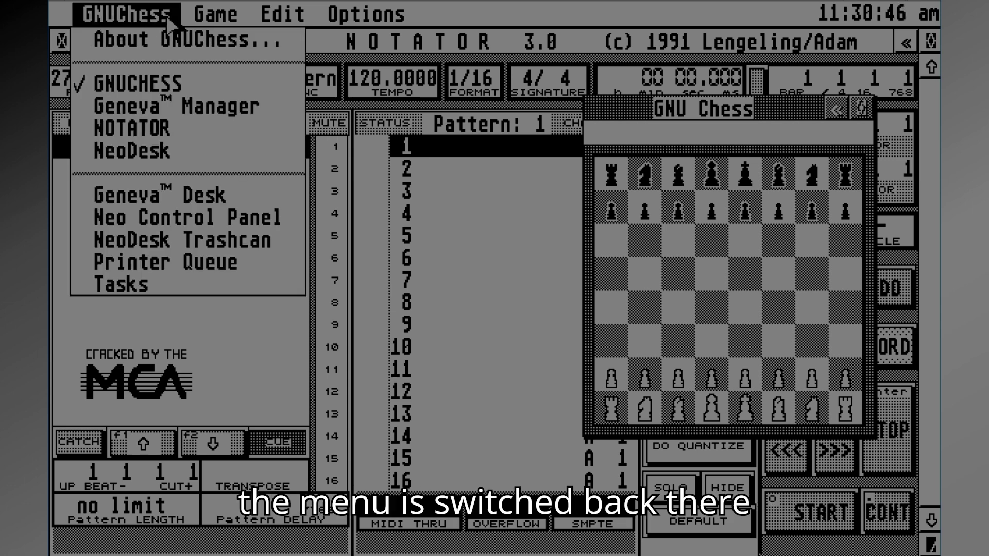
pyautogui.moveTo(284, 21)
pyautogui.moveTo(129, 16)
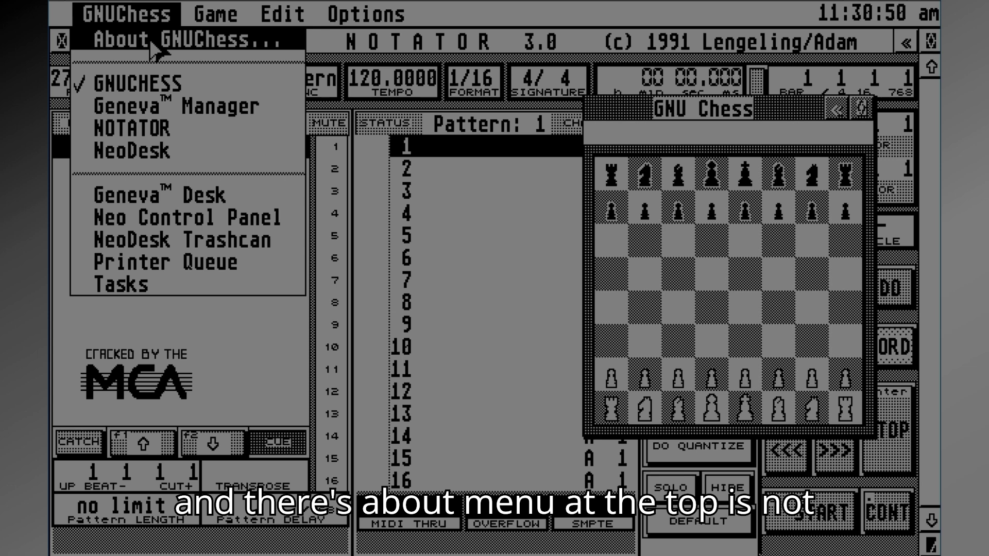
pyautogui.click(139, 135)
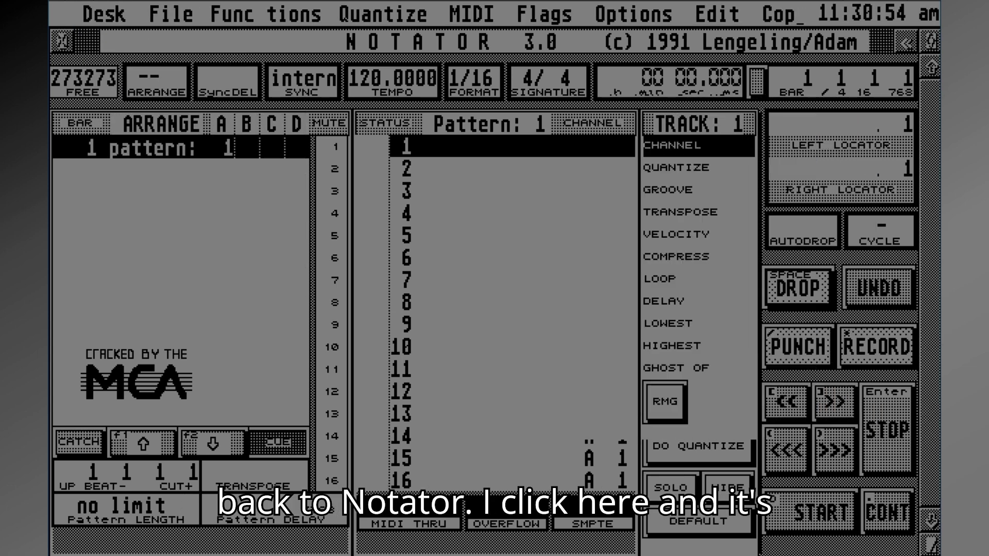